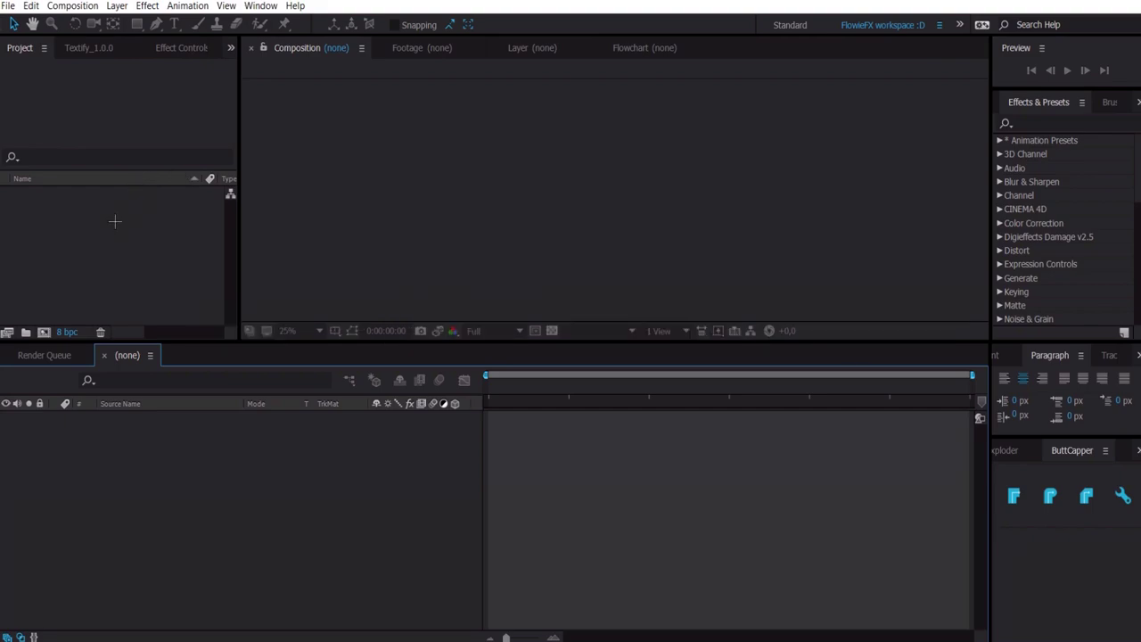
Add a new composition named MainComp, keeping 1920×1080 at 60 fps
left_click(52, 226)
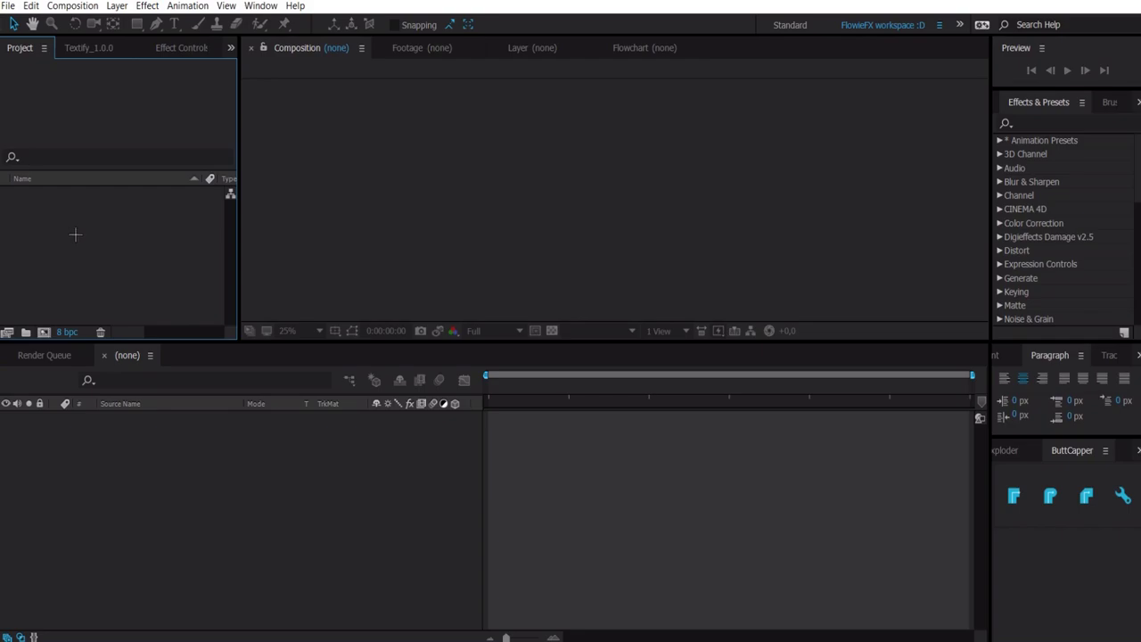
right_click(77, 224)
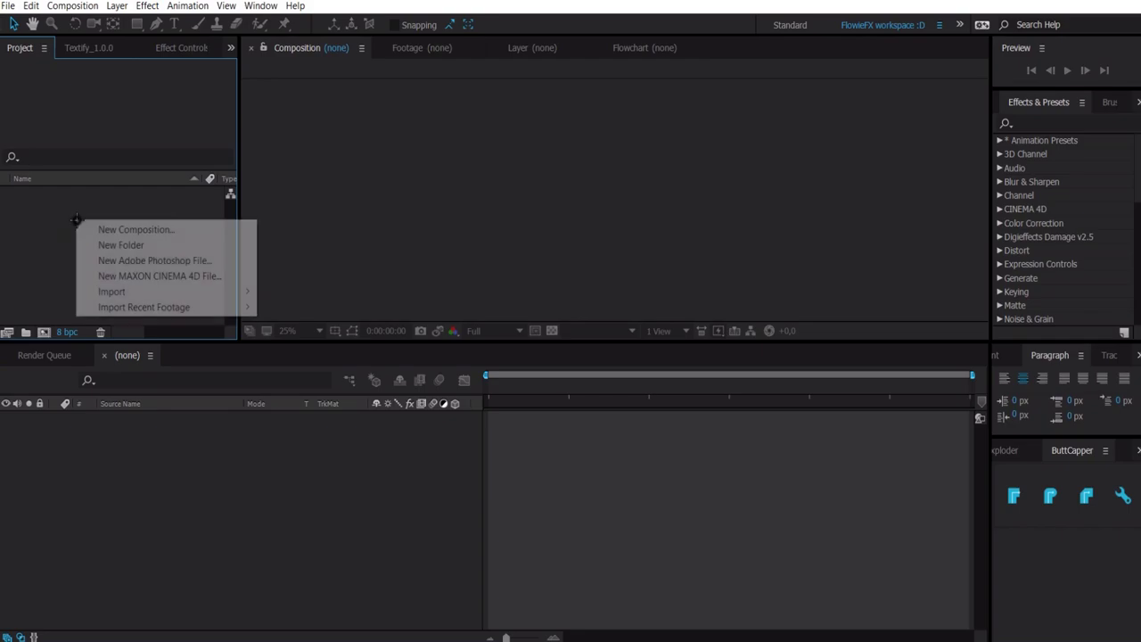
left_click(156, 225)
type("M")
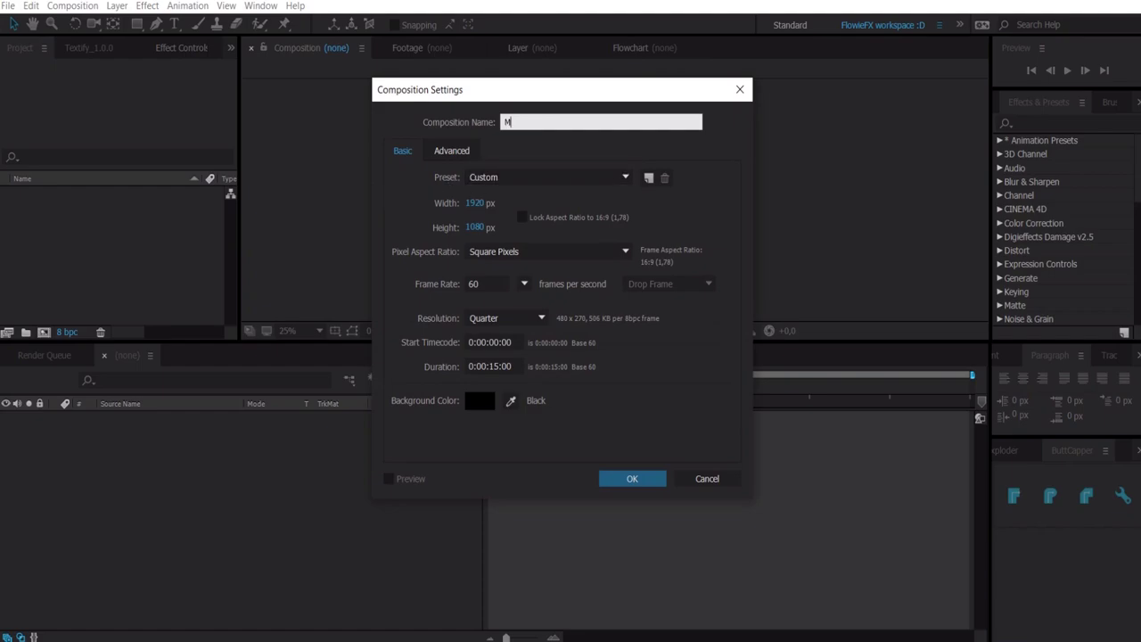
type("ainComp")
left_click(641, 193)
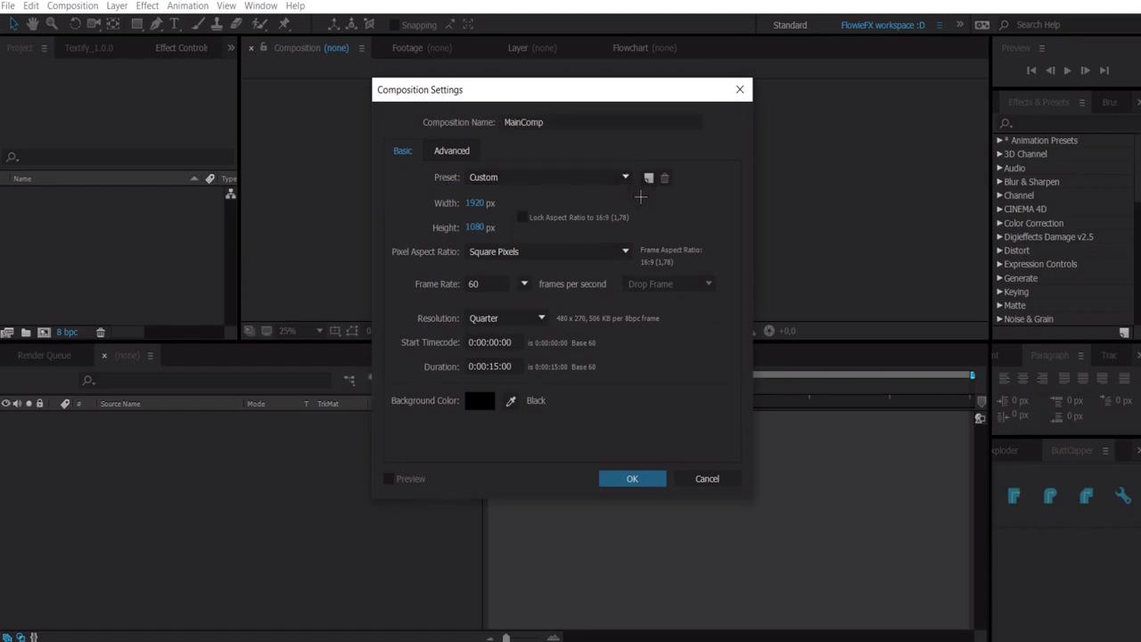
left_click(631, 479)
left_click(649, 482)
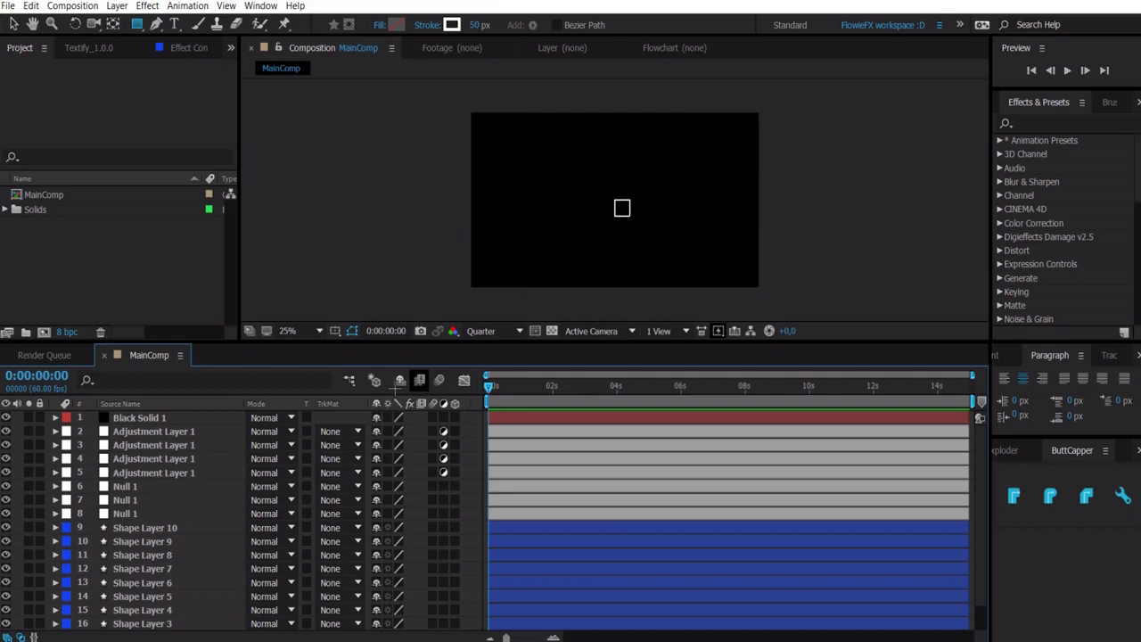
Scroll through the MainComp layer stack and bring up the Edit menu
scroll(140, 473, "down", 1)
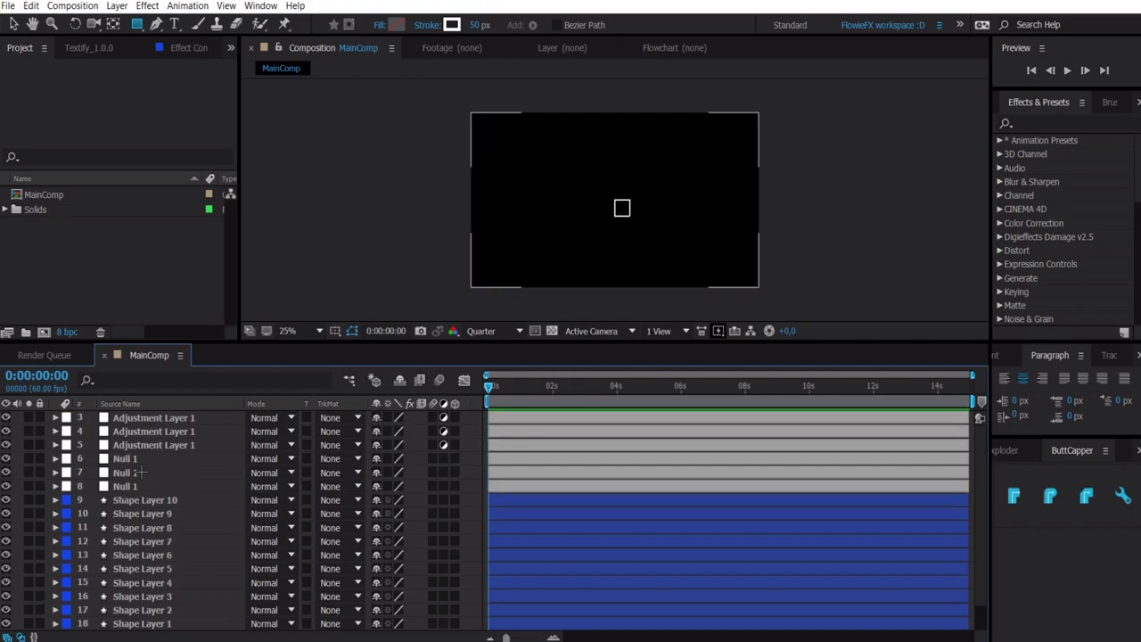
scroll(143, 459, "up", 1)
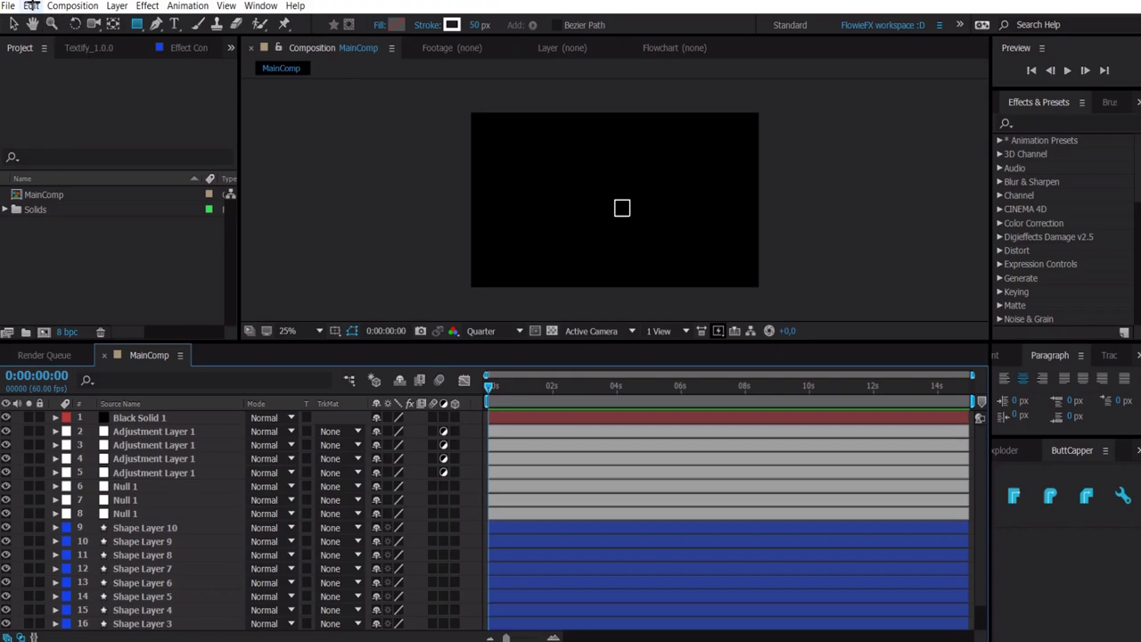
left_click(32, 9)
mouse_move(65, 376)
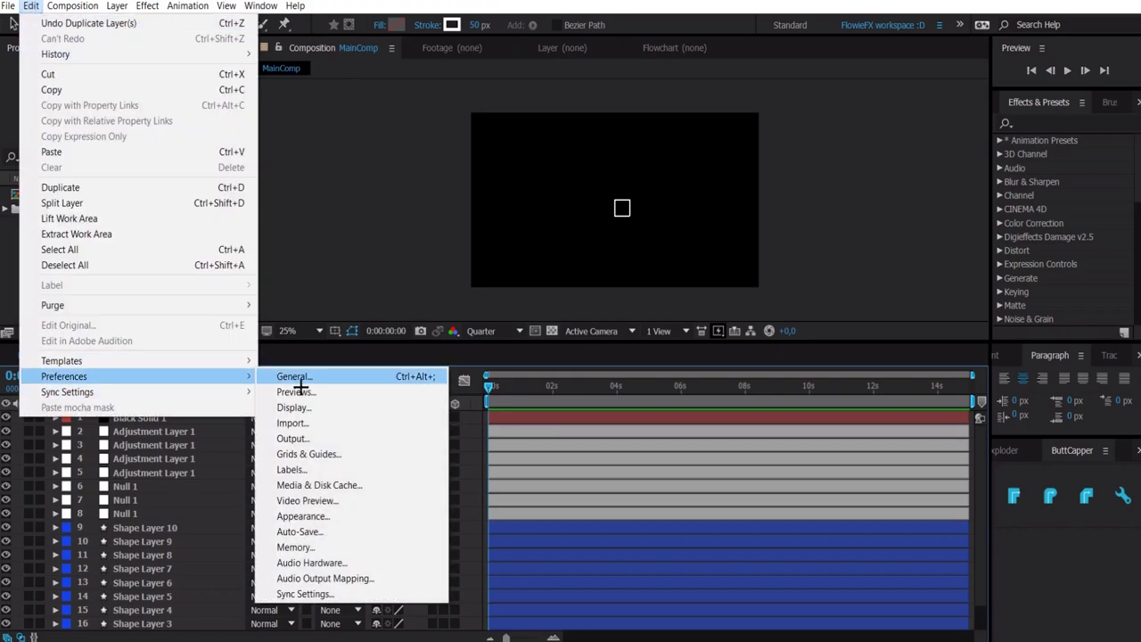
left_click(316, 468)
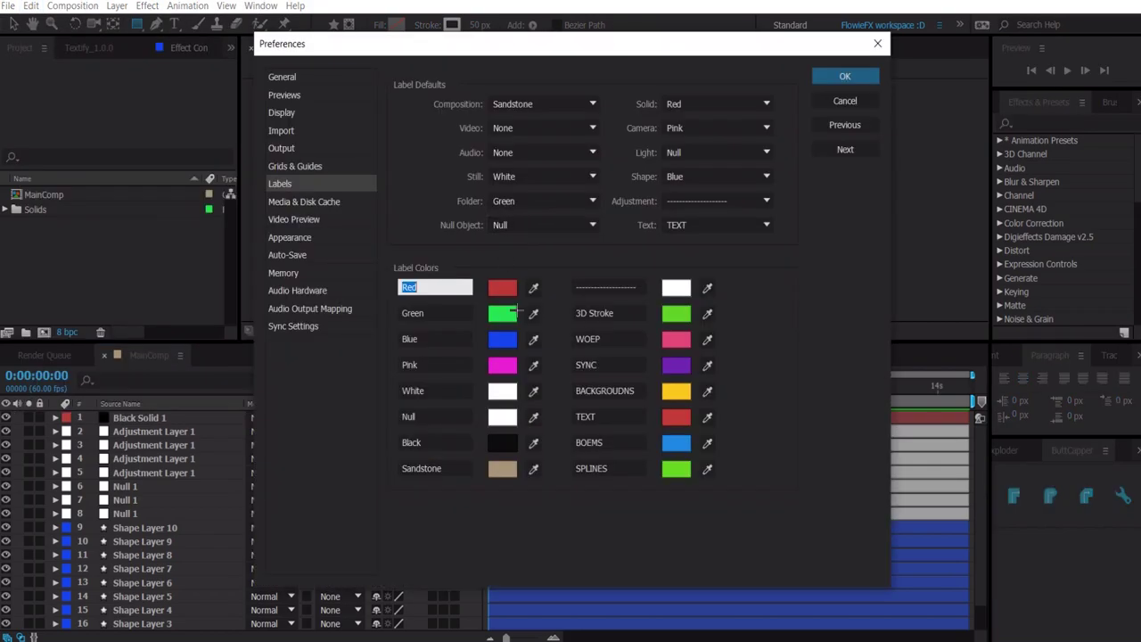
left_click(750, 289)
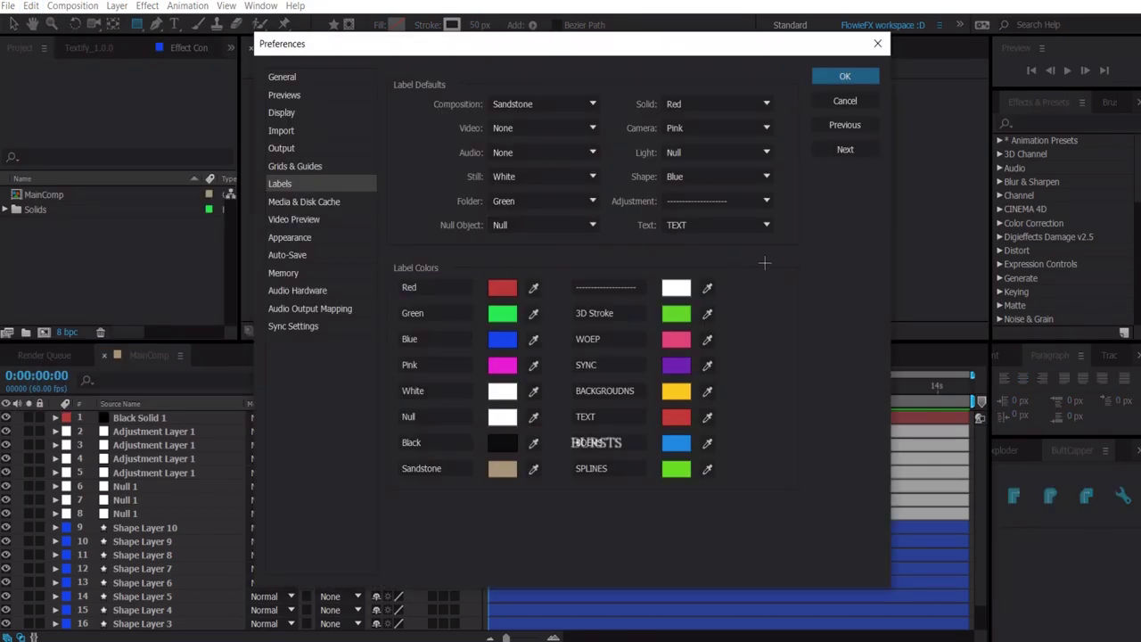
left_click(845, 76)
right_click(267, 406)
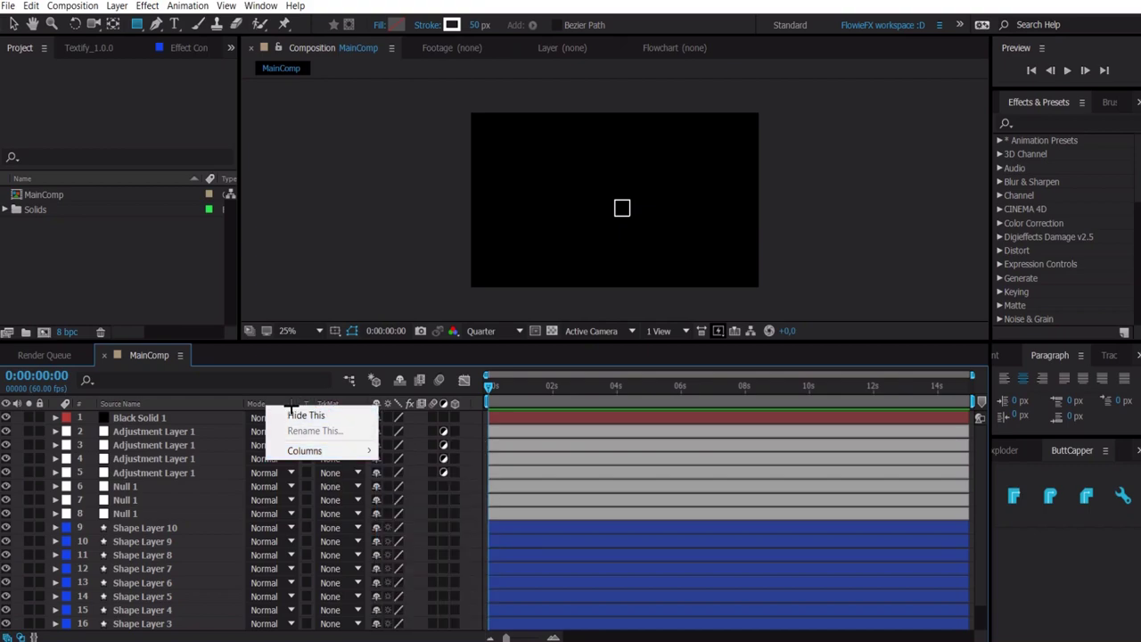
left_click(236, 392)
right_click(196, 396)
mouse_move(237, 448)
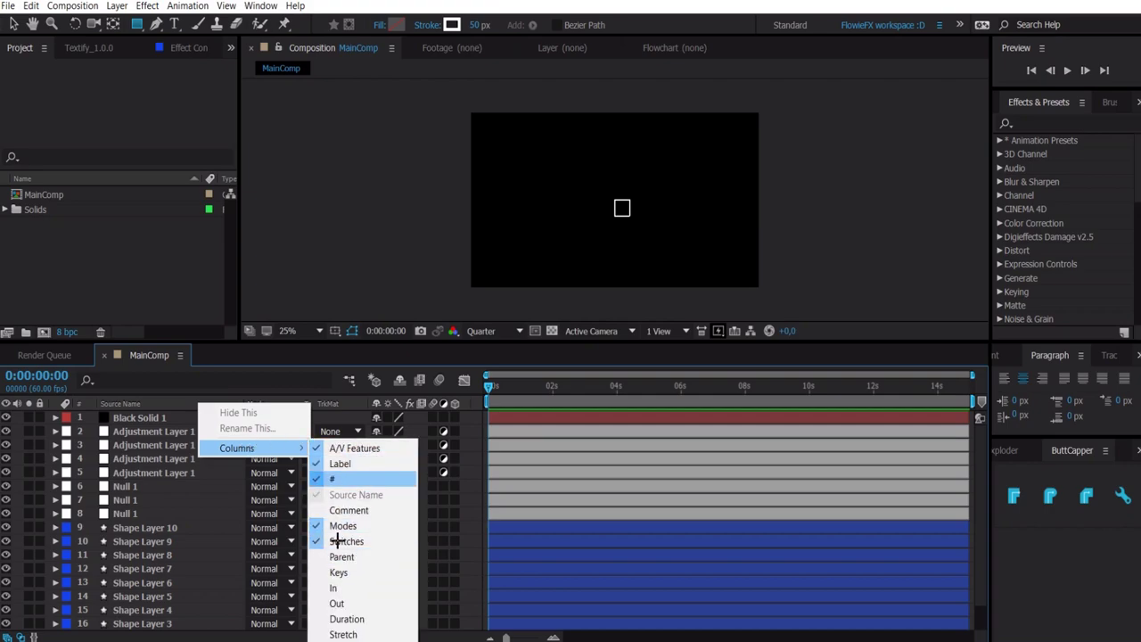
left_click(162, 415)
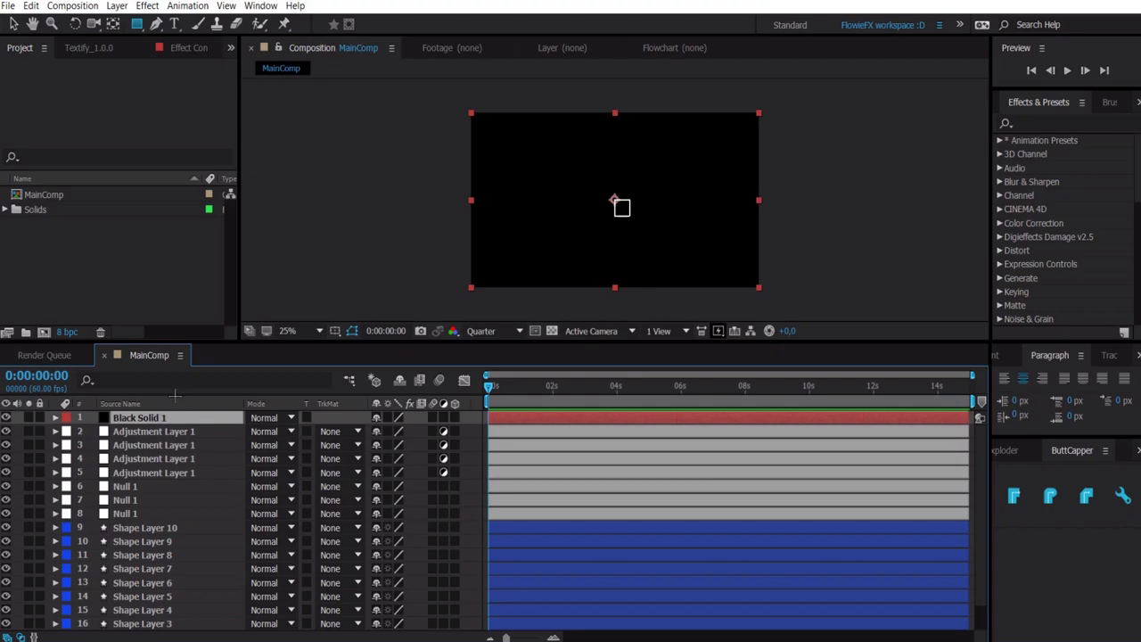
Label one layer WOEP, and Shape Layers 6 and 5 BACKGROUNDS yellow
left_click(66, 418)
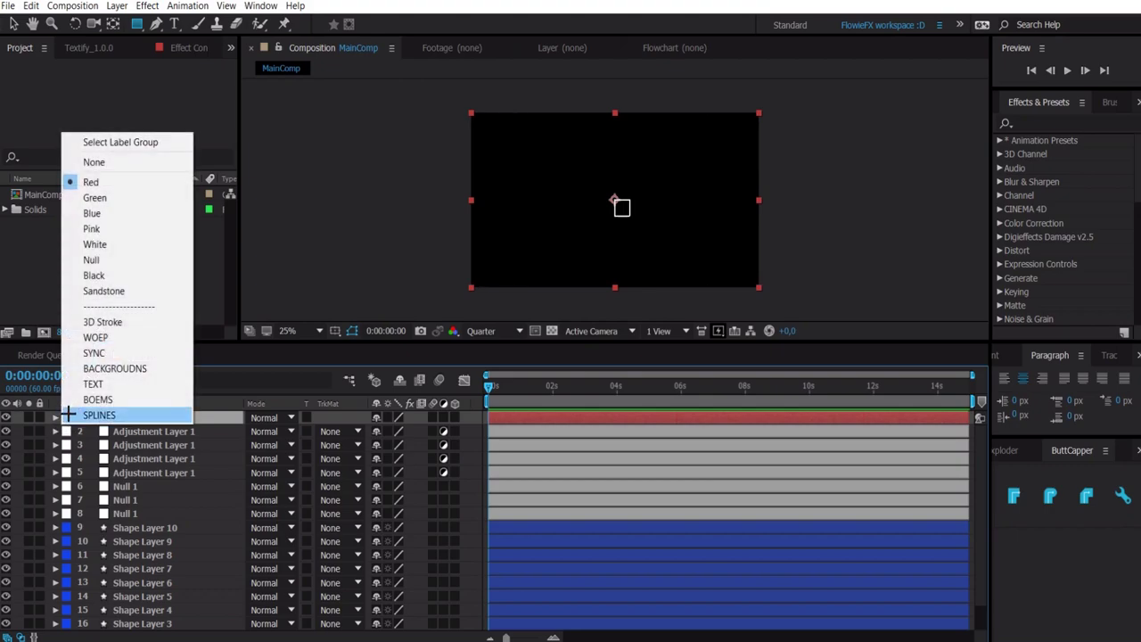
left_click(138, 338)
left_click(66, 582)
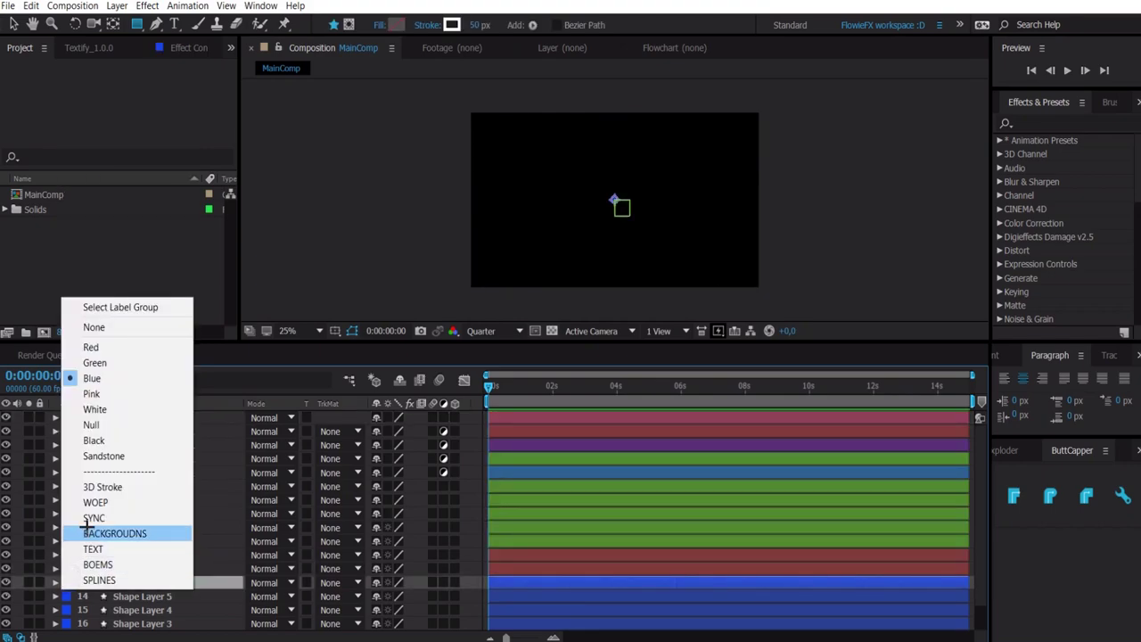
left_click(98, 461)
left_click(66, 596)
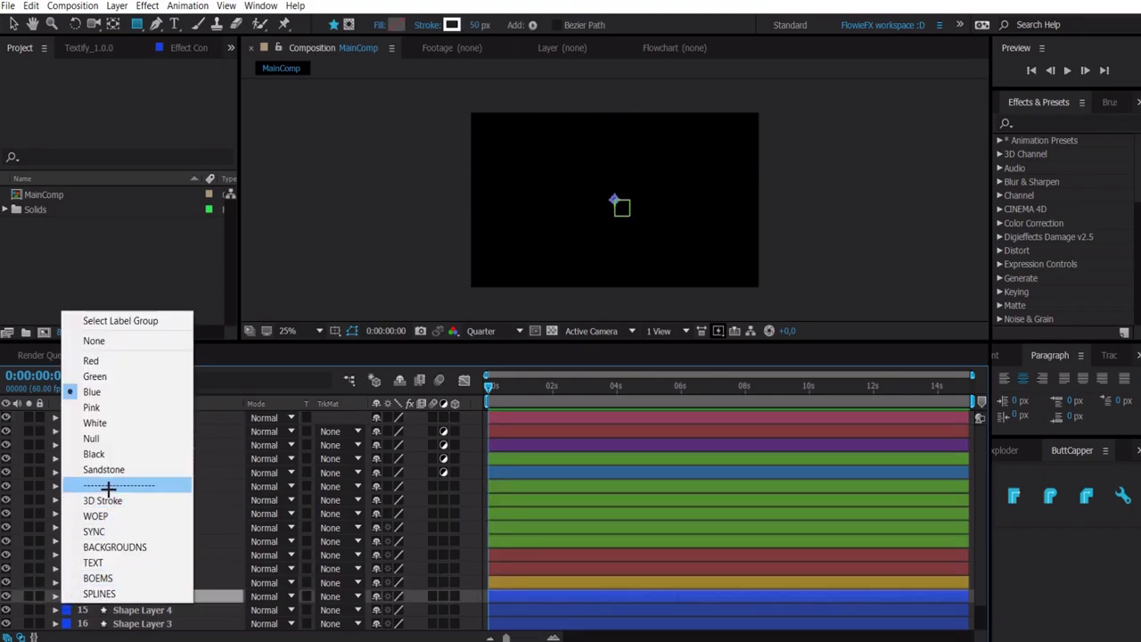
left_click(107, 542)
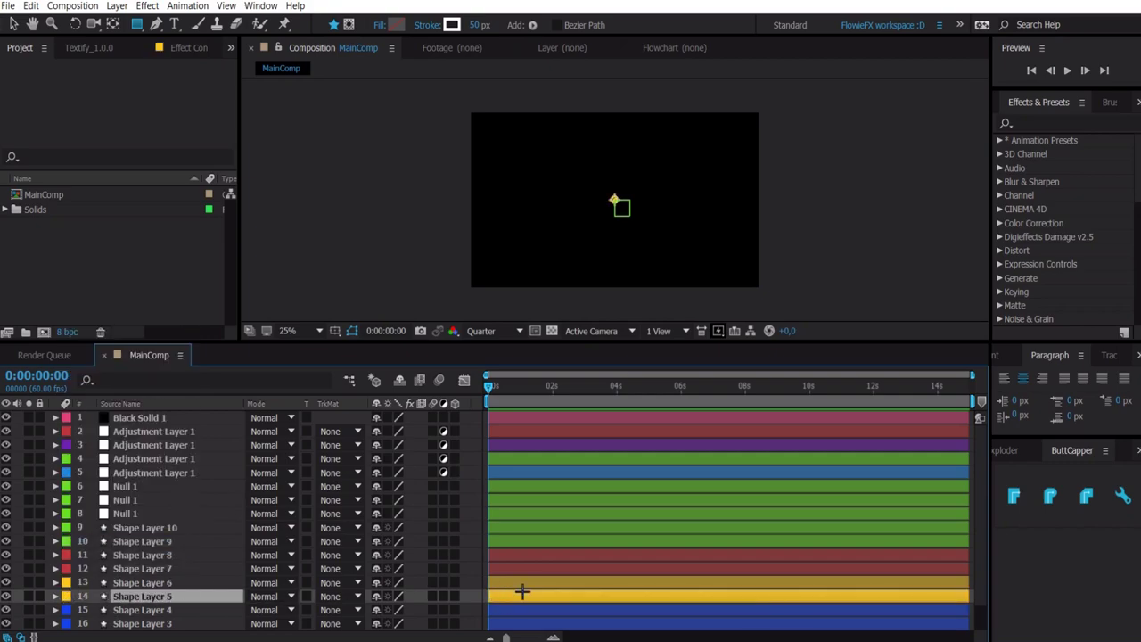
Select all layers in MainComp with Ctrl+A and delete them
left_click(156, 555)
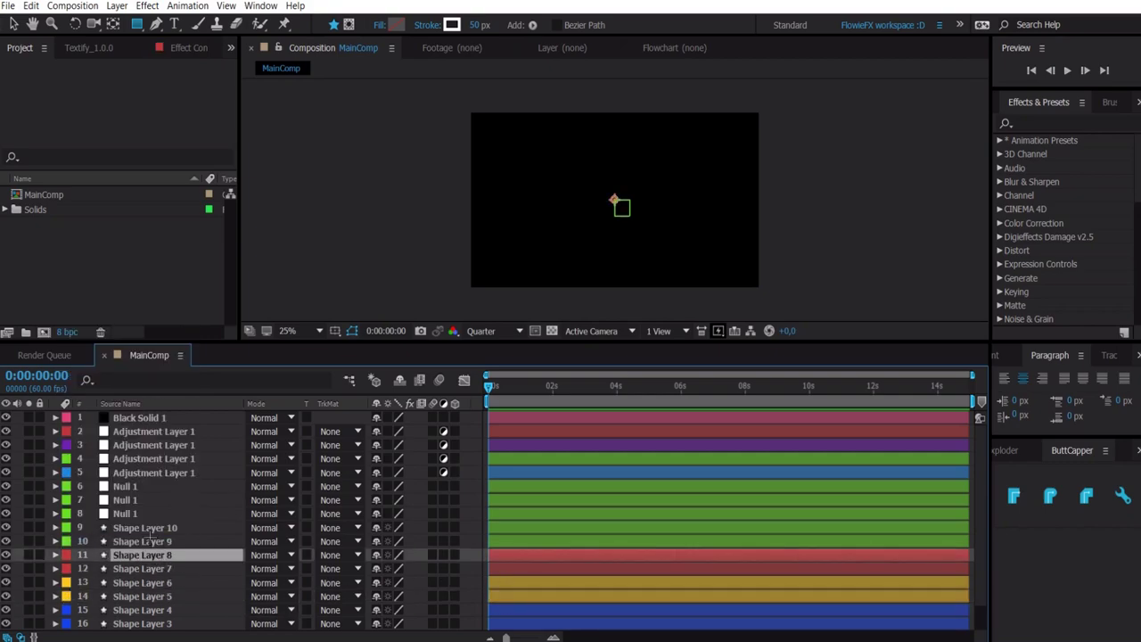
left_click(148, 541)
left_click(152, 472)
key("ctrl+a")
key("Delete")
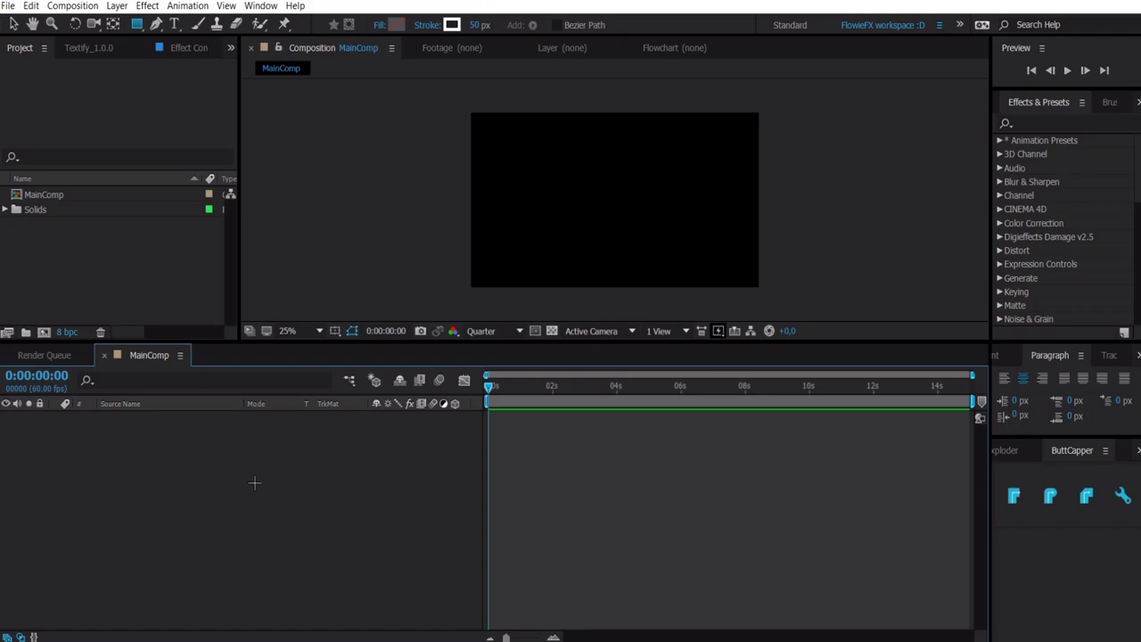
Show the Textify panel, widen it, and make the Timeline active
left_click(96, 48)
left_click_drag(238, 188, 281, 180)
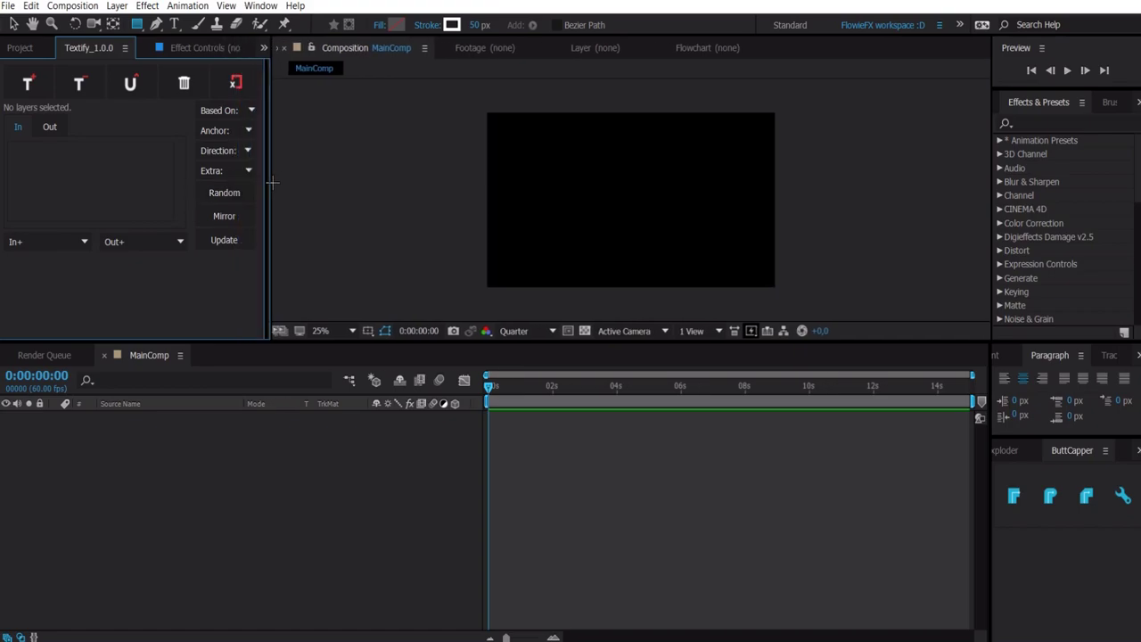
left_click(381, 480)
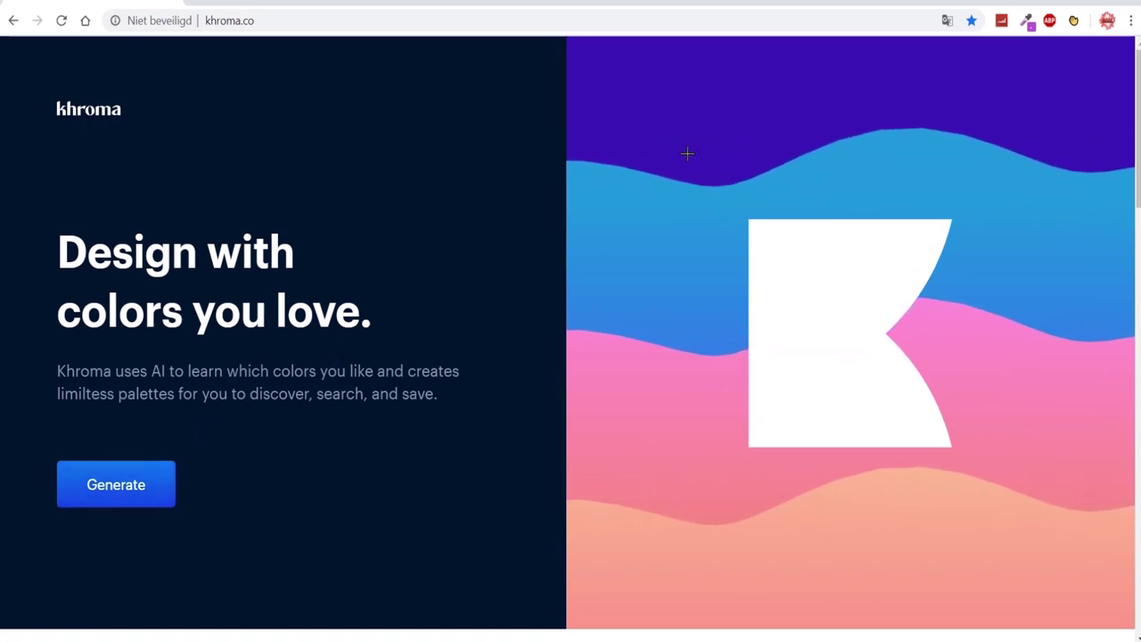
Launch Khroma's palette generator from the khroma.co home page
left_click(116, 486)
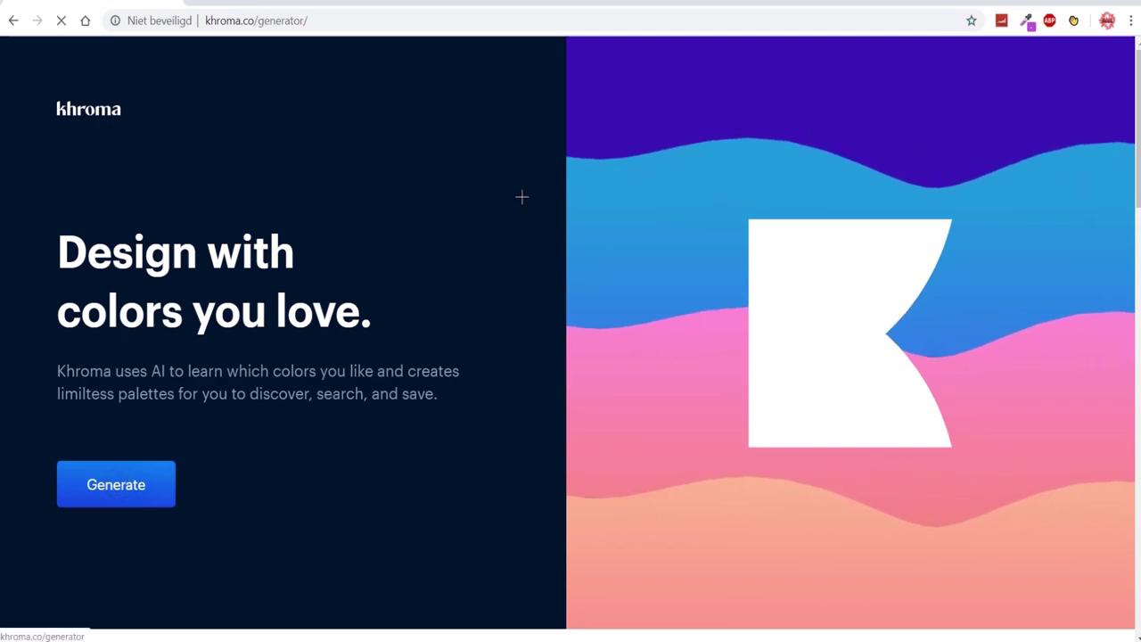